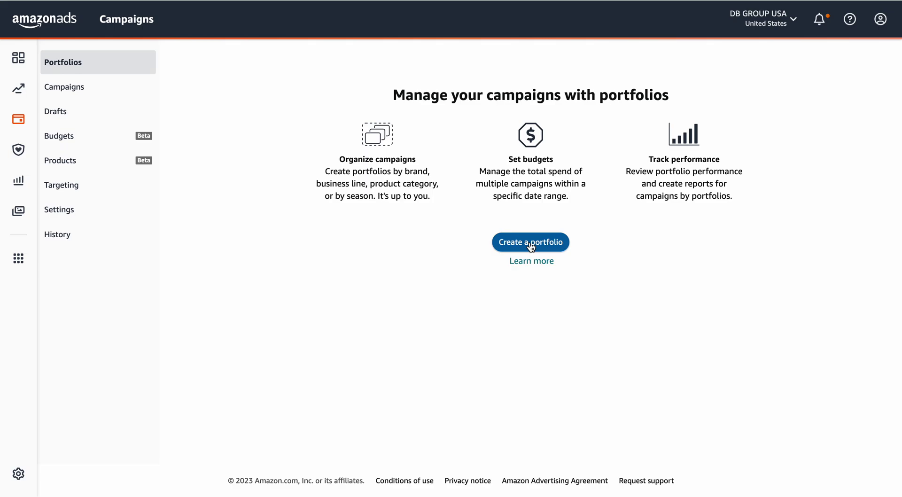
# - Create a portfolio named Baby Cloth Product
pyautogui.click(531, 245)
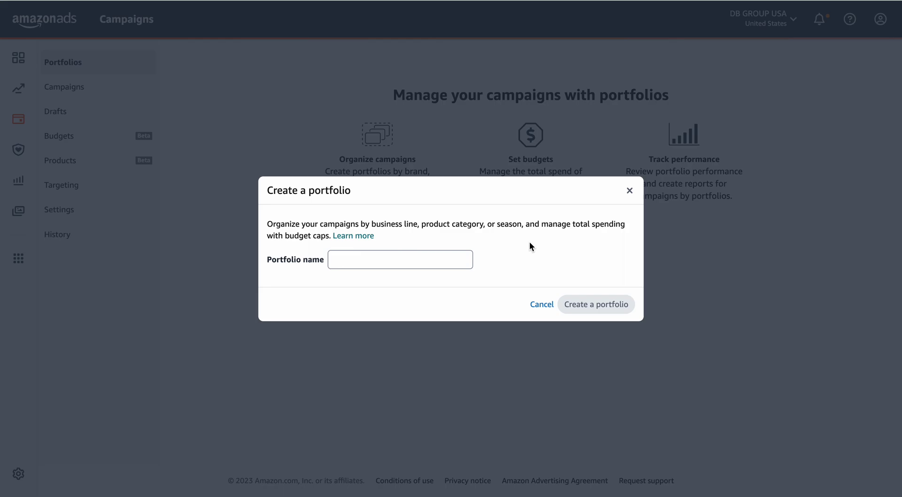
pyautogui.click(420, 258)
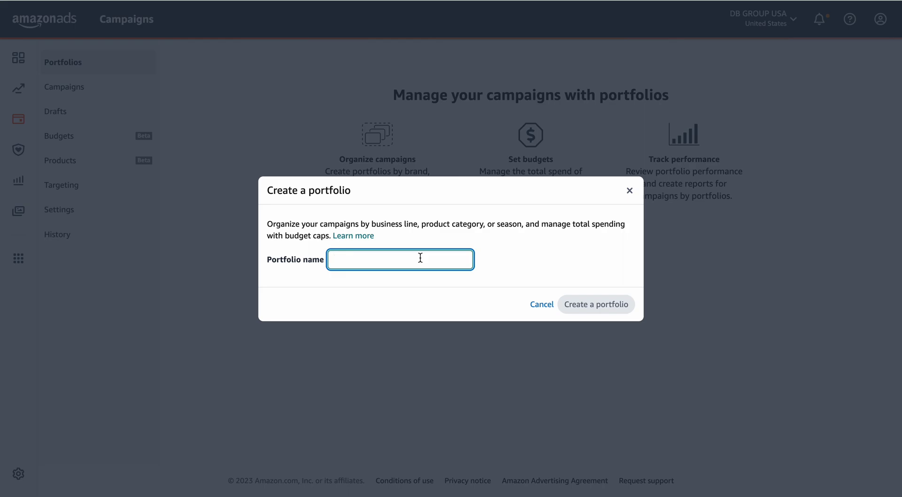
pyautogui.write('Baby Cl')
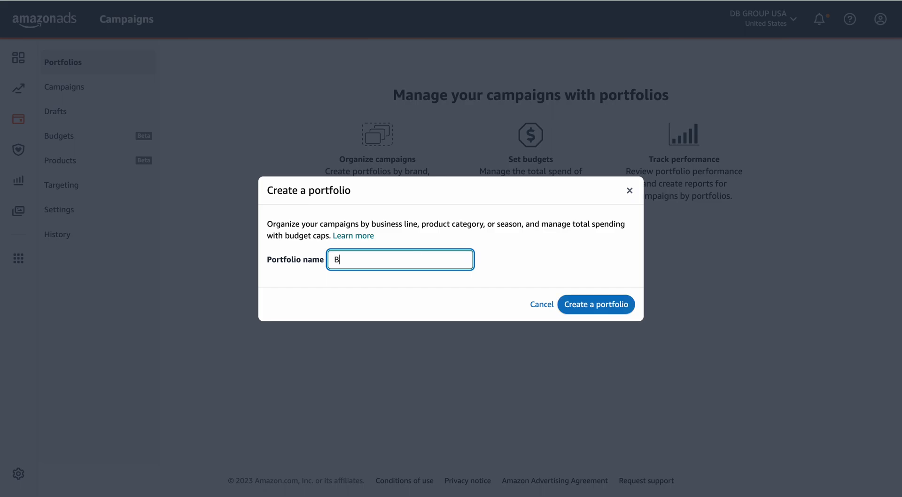
pyautogui.write('oth in')
pyautogui.press('BackSpace')
pyautogui.press('BackSpace')
pyautogui.write('Product')
pyautogui.click(579, 305)
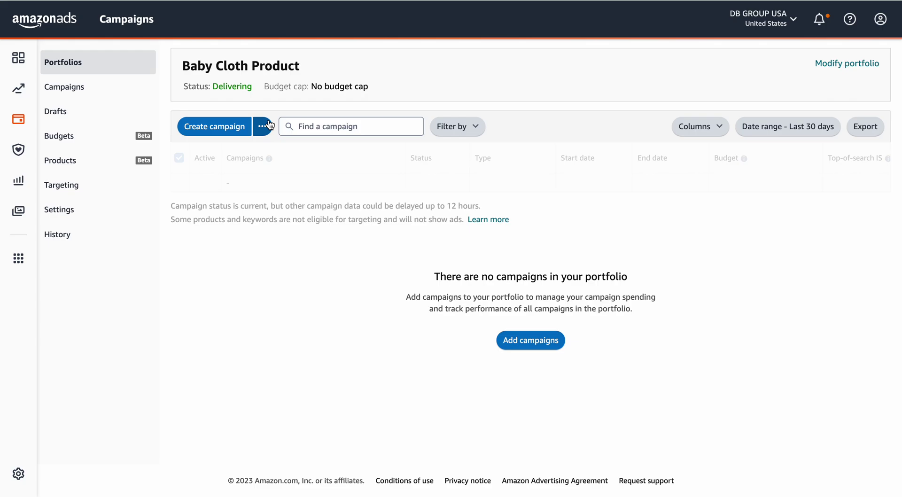
# - Start a new Sponsored Products campaign in the Baby Cloth Product portfolio
pyautogui.click(233, 132)
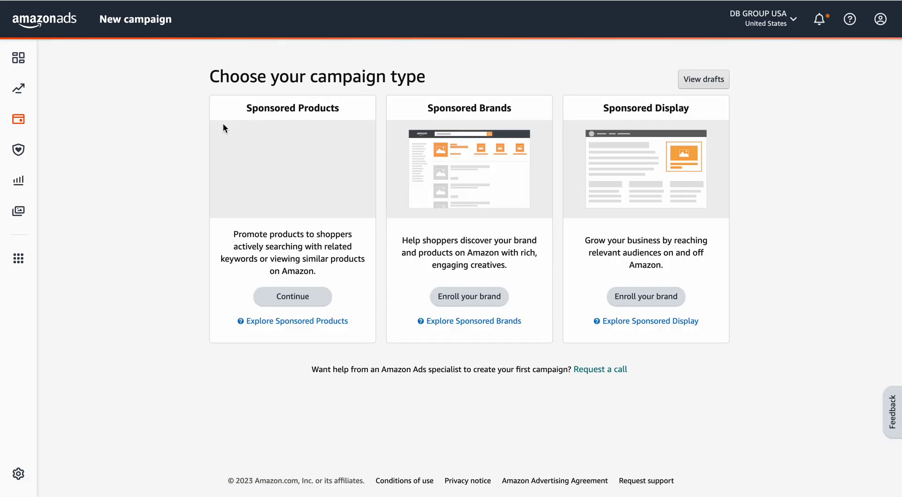
pyautogui.click(291, 299)
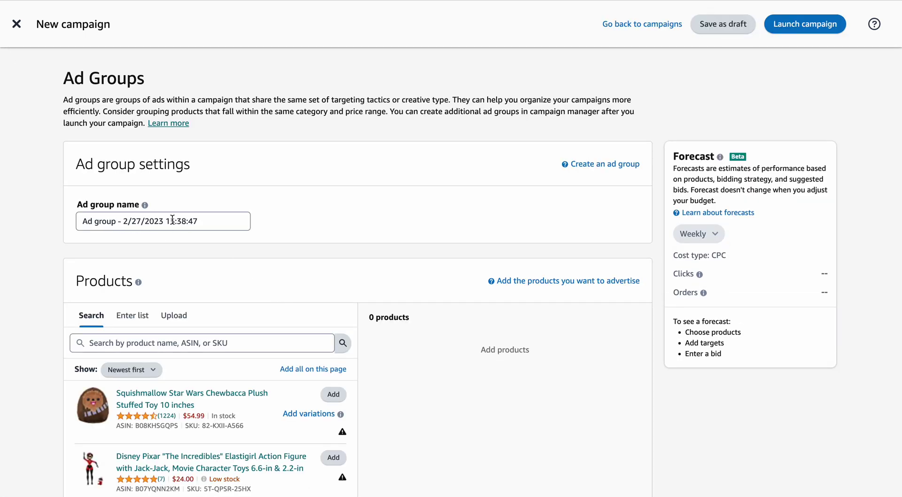
# - Name the campaign "BC - Auto Launch" in the campaign settings
pyautogui.scroll(-12, 222, 229)
pyautogui.scroll(-7, 223, 227)
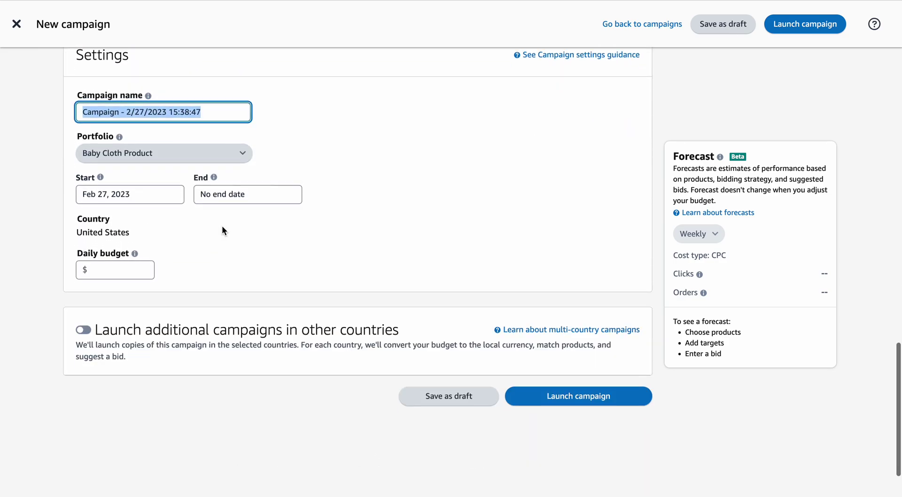
pyautogui.scroll(1, 244, 128)
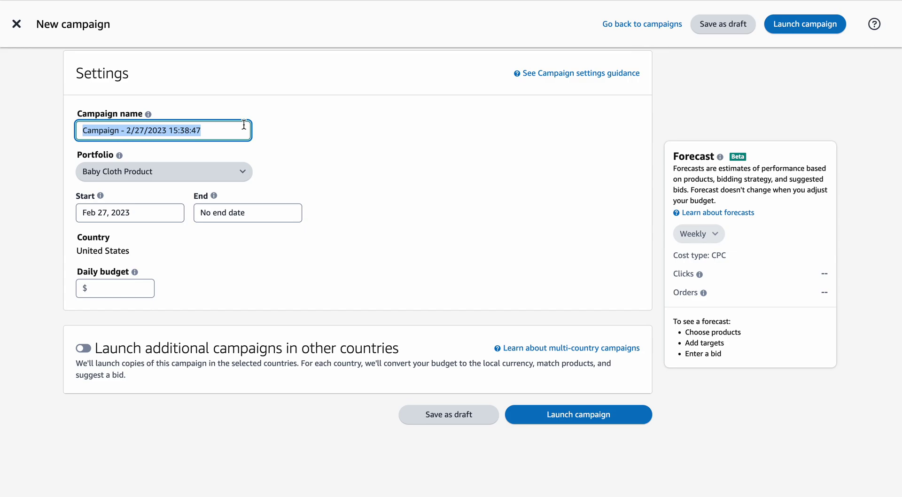
pyautogui.write('BC')
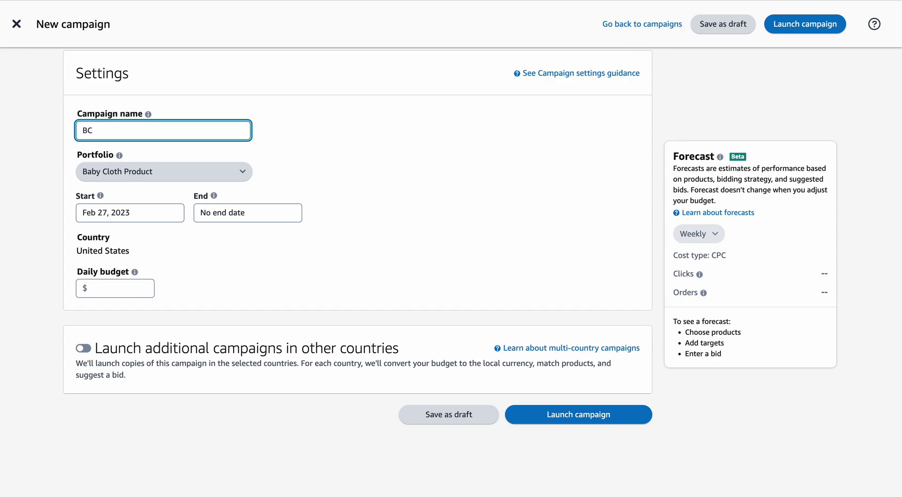
pyautogui.write('- Auto Launch')
# - Change the campaign name to "BC - High Search terms - P"
pyautogui.moveTo(163, 130); pyautogui.dragTo(103, 130)
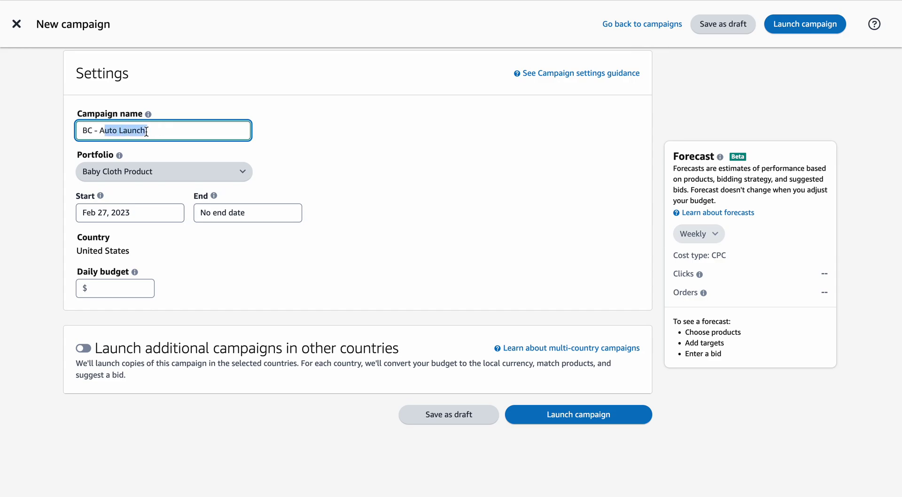
pyautogui.press('BackSpace')
pyautogui.press('BackSpace')
pyautogui.write('H')
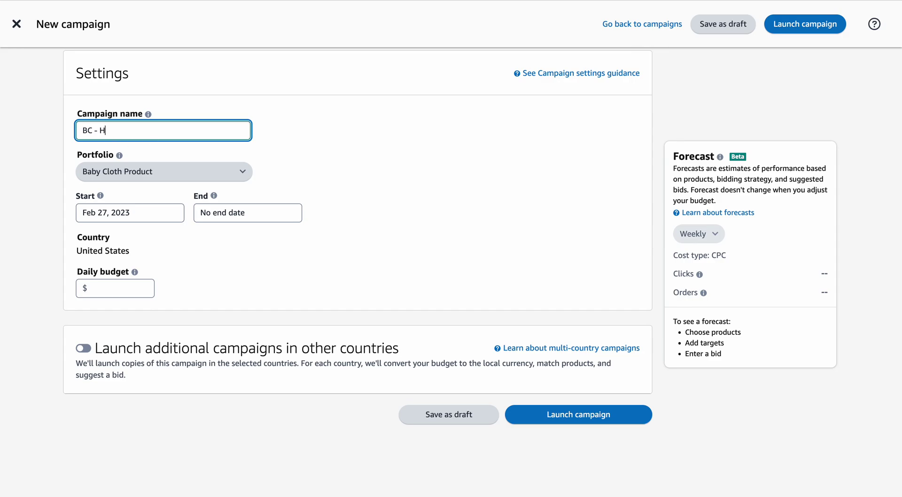
pyautogui.write('igh Search terms')
pyautogui.write('-')
pyautogui.press('BackSpace')
pyautogui.write('B')
pyautogui.press('BackSpace')
pyautogui.write('P')
# - Change the campaign name to "BC - Low Search terms - B", replacing the search volume and match type parts
pyautogui.scroll(1, 208, 137)
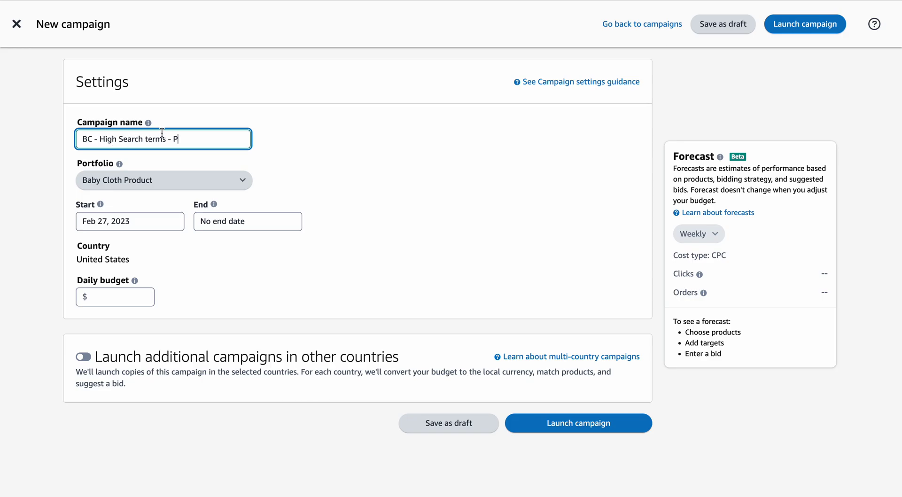
pyautogui.click(115, 140)
pyautogui.press('BackSpace')
pyautogui.press('BackSpace')
pyautogui.press('BackSpace')
pyautogui.press('BackSpace')
pyautogui.write('Low')
pyautogui.press('BackSpace')
pyautogui.click(141, 140)
pyautogui.press('BackSpace')
pyautogui.write('E')
pyautogui.press('BackSpace')
pyautogui.write('B')
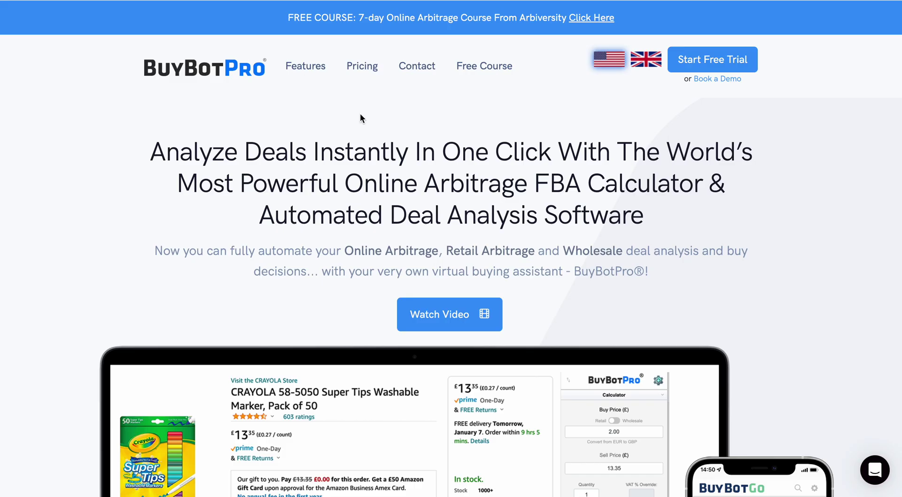
# - Look through the features described on the BuyBotPro website, including the calculator panel and the mobile app
pyautogui.scroll(-2, 360, 118)
pyautogui.scroll(2, 360, 117)
pyautogui.scroll(-10, 360, 115)
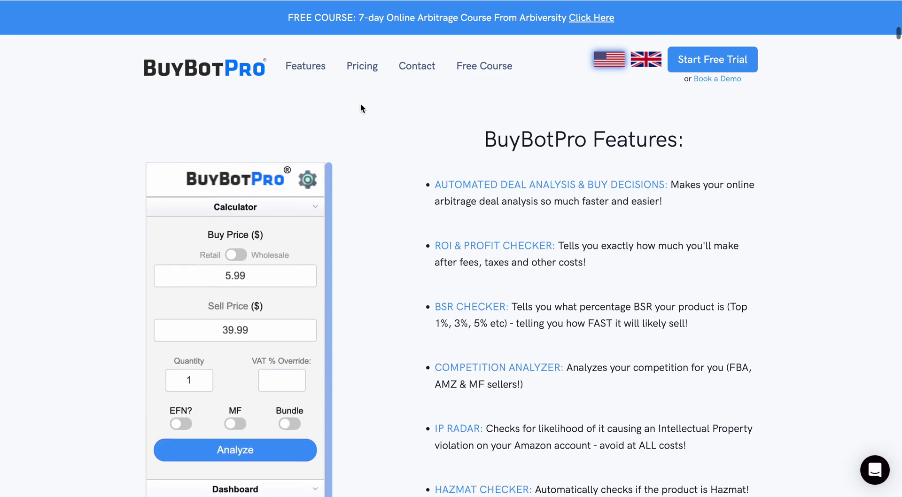
pyautogui.scroll(-2, 360, 101)
pyautogui.scroll(1, 360, 98)
pyautogui.scroll(-2, 360, 99)
pyautogui.scroll(-1, 233, 186)
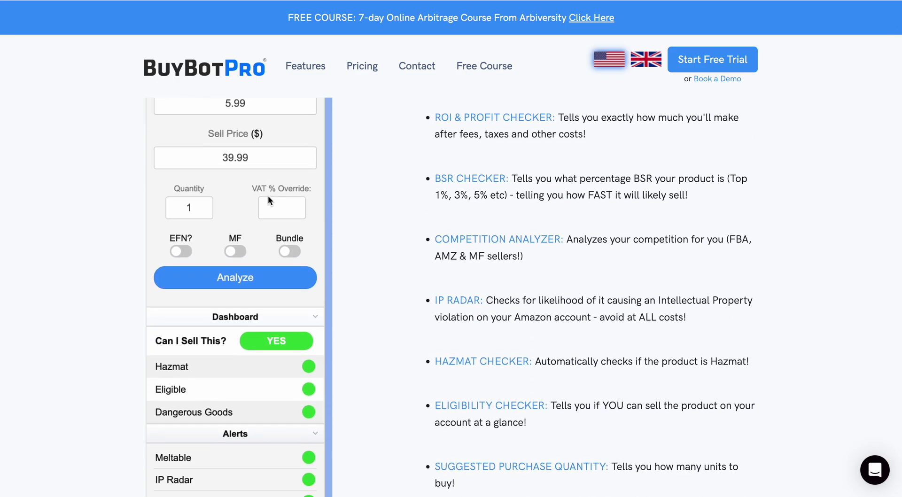
pyautogui.scroll(1, 285, 149)
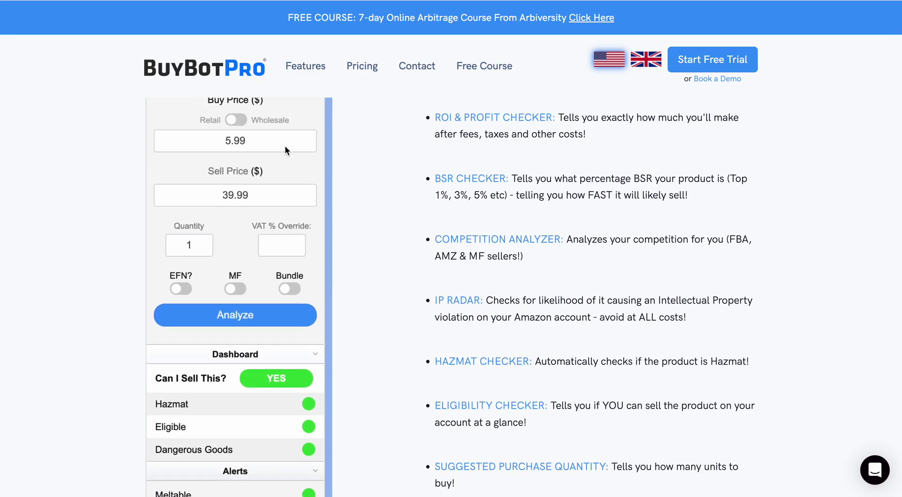
pyautogui.scroll(-7, 285, 149)
pyautogui.scroll(3, 285, 149)
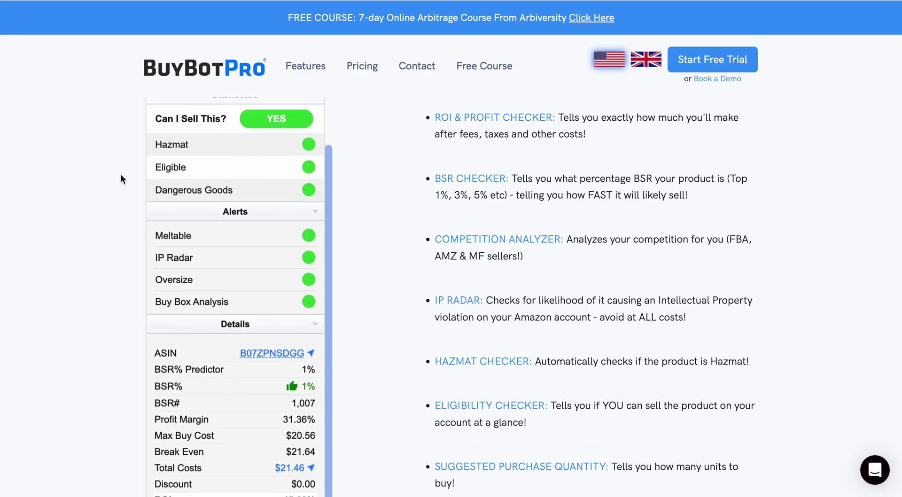
pyautogui.scroll(-9, 289, 185)
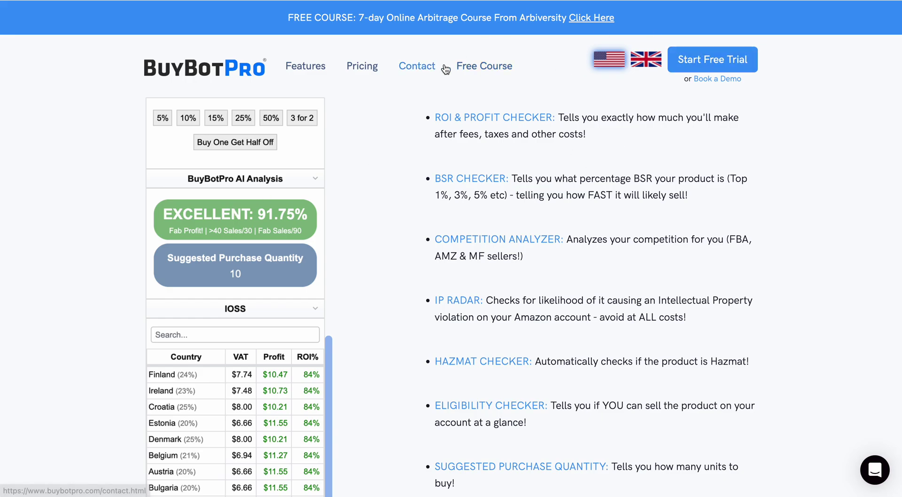
pyautogui.scroll(-20, 446, 66)
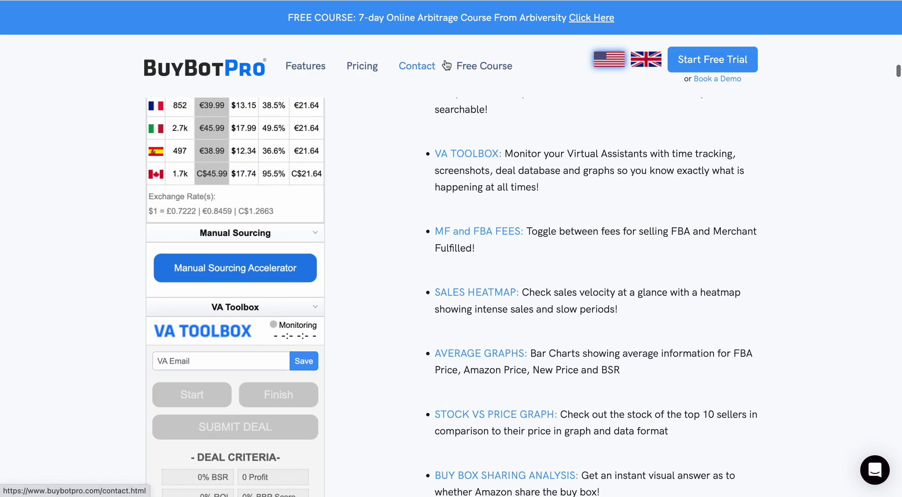
pyautogui.scroll(-20, 446, 66)
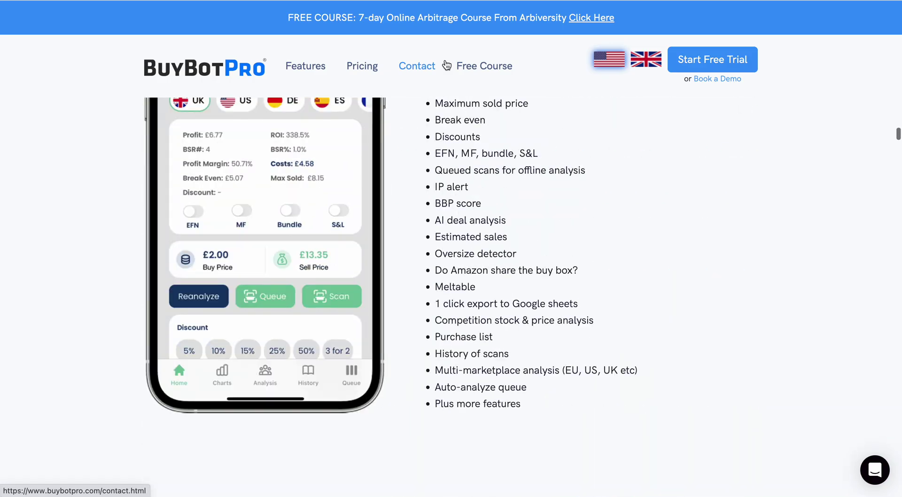
pyautogui.scroll(20, 446, 66)
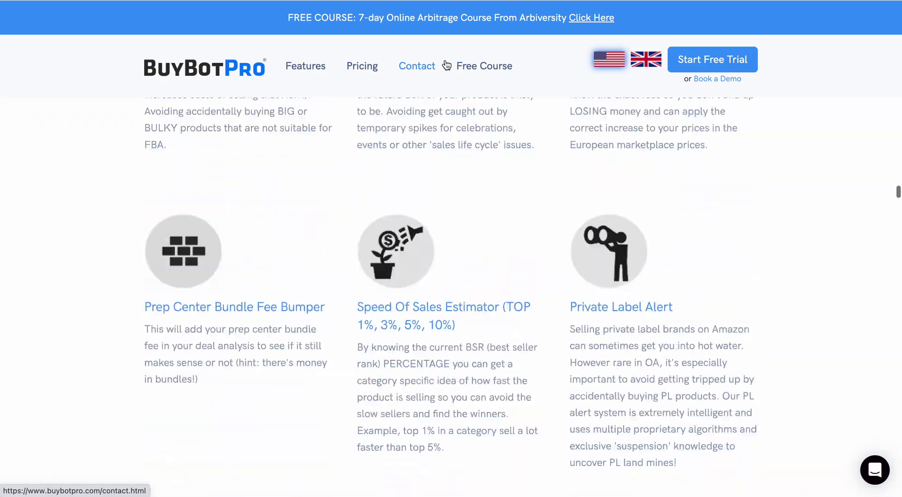
pyautogui.scroll(5, 446, 65)
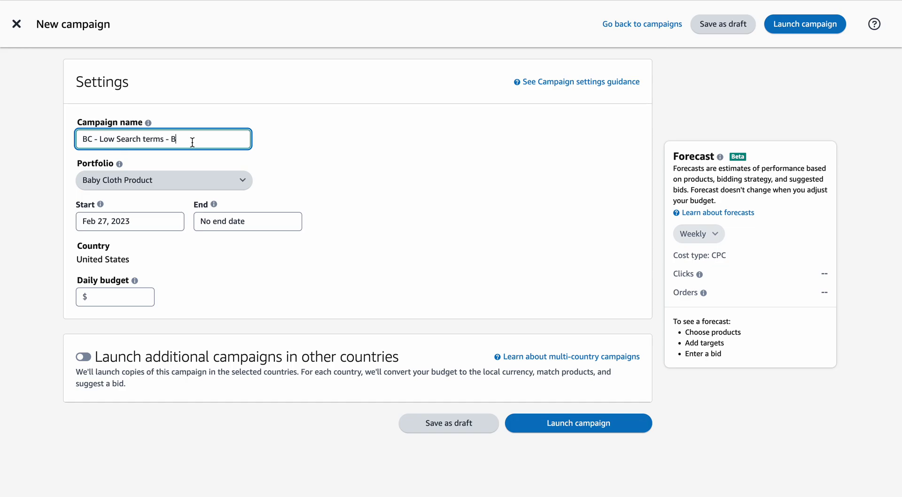
# - Back in the campaign settings, rename the campaign "BC - Auto Maintence" and apply the spelling suggestion for the last word
pyautogui.press('BackSpace')
pyautogui.press('BackSpace')
pyautogui.press('BackSpace')
pyautogui.press('BackSpace')
pyautogui.press('BackSpace')
pyautogui.press('BackSpace')
pyautogui.press('BackSpace')
pyautogui.press('BackSpace')
pyautogui.press('BackSpace')
pyautogui.press('BackSpace')
pyautogui.press('BackSpace')
pyautogui.press('BackSpace')
pyautogui.press('BackSpace')
pyautogui.press('BackSpace')
pyautogui.press('BackSpace')
pyautogui.press('BackSpace')
pyautogui.write('Auto Maintence')
pyautogui.rightClick(150, 141)
pyautogui.click(169, 148)
# - Replace the last word of the campaign name so that it reads "BC - Auto Peny PPC"
pyautogui.moveTo(183, 140); pyautogui.dragTo(144, 139)
pyautogui.press('BackSpace')
pyautogui.press('BackSpace')
pyautogui.press('BackSpace')
pyautogui.press('BackSpace')
pyautogui.press('BackSpace')
pyautogui.press('BackSpace')
pyautogui.press('BackSpace')
pyautogui.write('Peny PP')
pyautogui.write('C')
# - Shorten the campaign name to "BC - A"
pyautogui.press('BackSpace')
pyautogui.press('BackSpace')
pyautogui.press('BackSpace')
pyautogui.press('BackSpace')
pyautogui.press('BackSpace')
pyautogui.press('BackSpace')
pyautogui.press('BackSpace')
pyautogui.press('BackSpace')
pyautogui.press('BackSpace')
pyautogui.press('BackSpace')
pyautogui.press('BackSpace')
pyautogui.press('BackSpace')
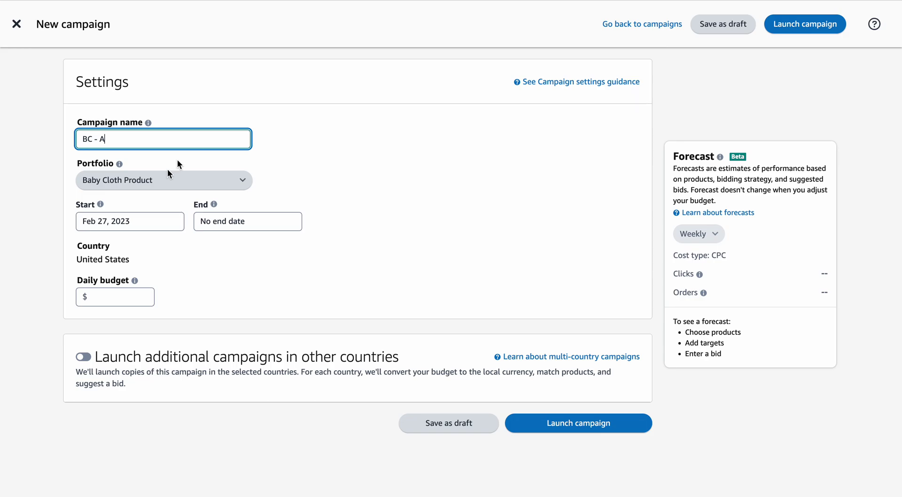
pyautogui.scroll(2, 222, 233)
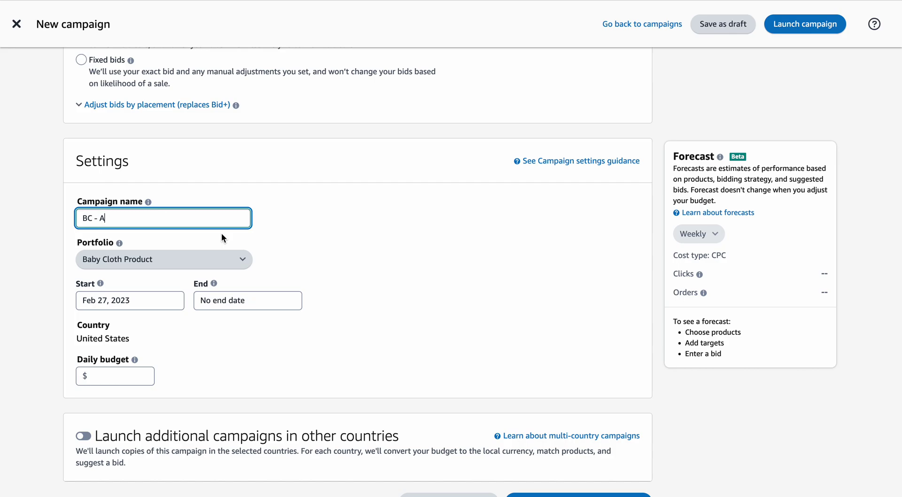
pyautogui.scroll(-3, 330, 223)
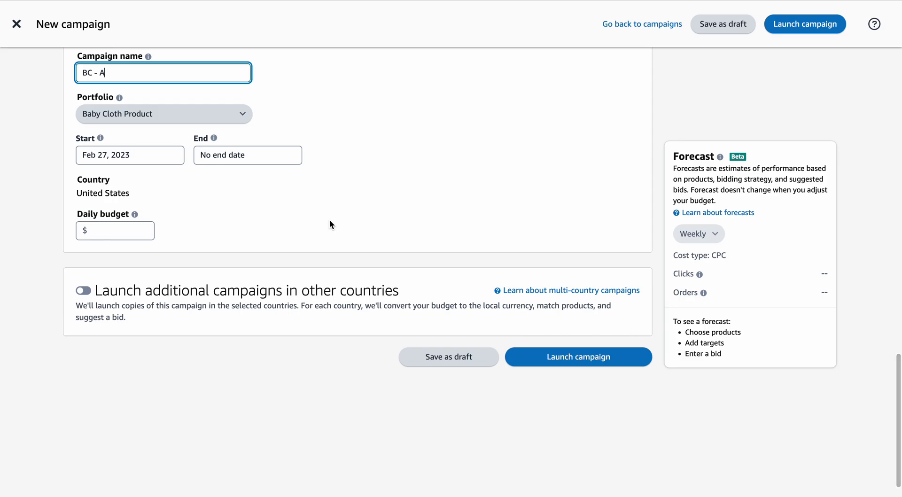